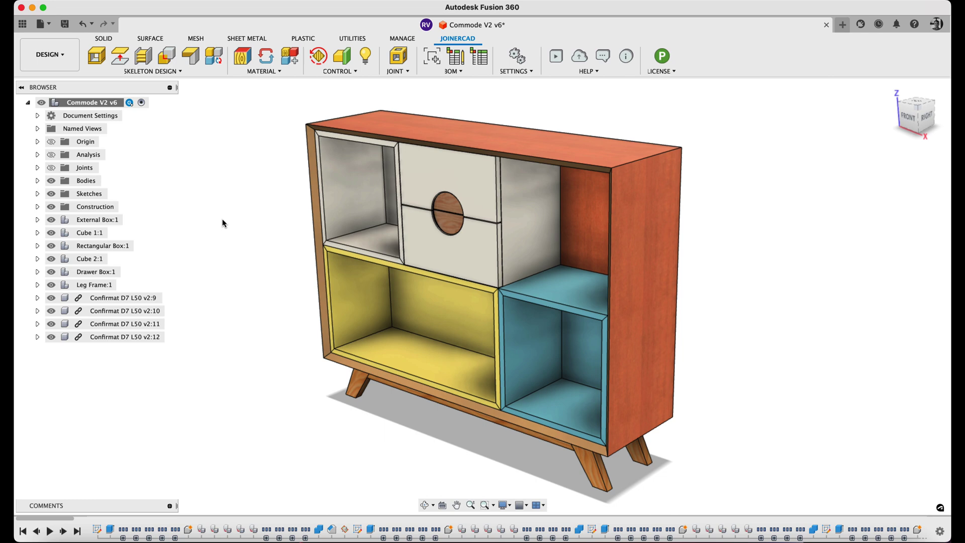
Generate the commode's bill of materials in the web BOM app and expand the top-level CMMD-01 assembly.
click(478, 58)
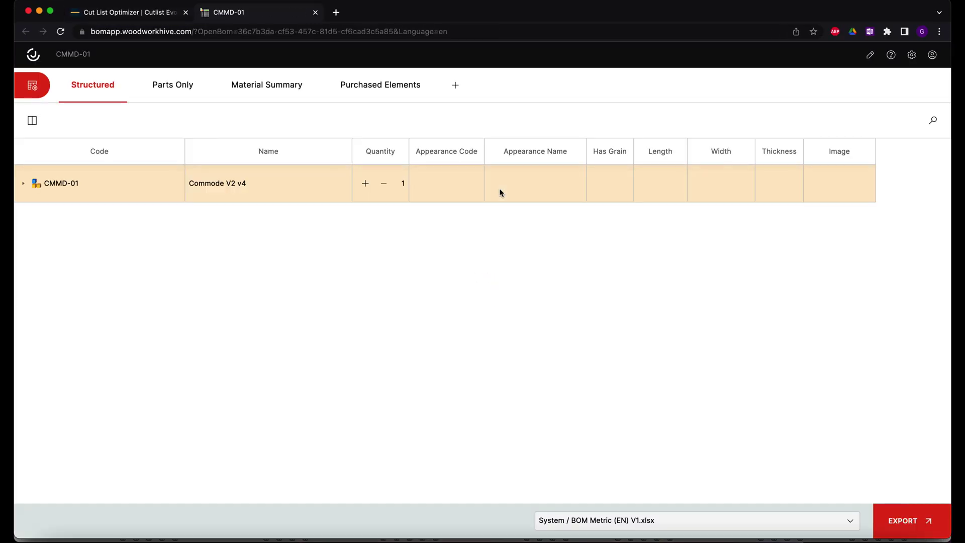
click(22, 185)
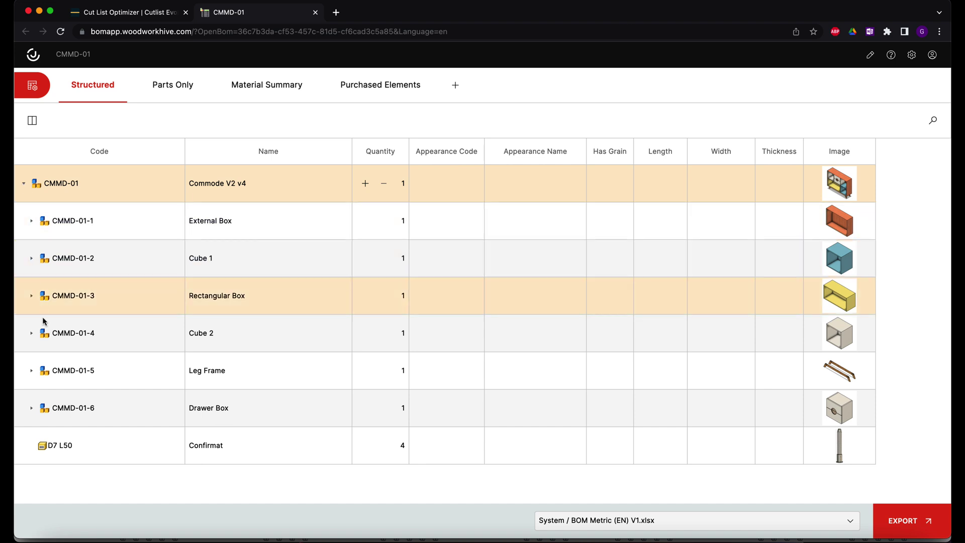
Examine the parts and hardware of the Drawer Box and its Drawer Assembly in the structured BOM, and collapse the tree.
click(30, 410)
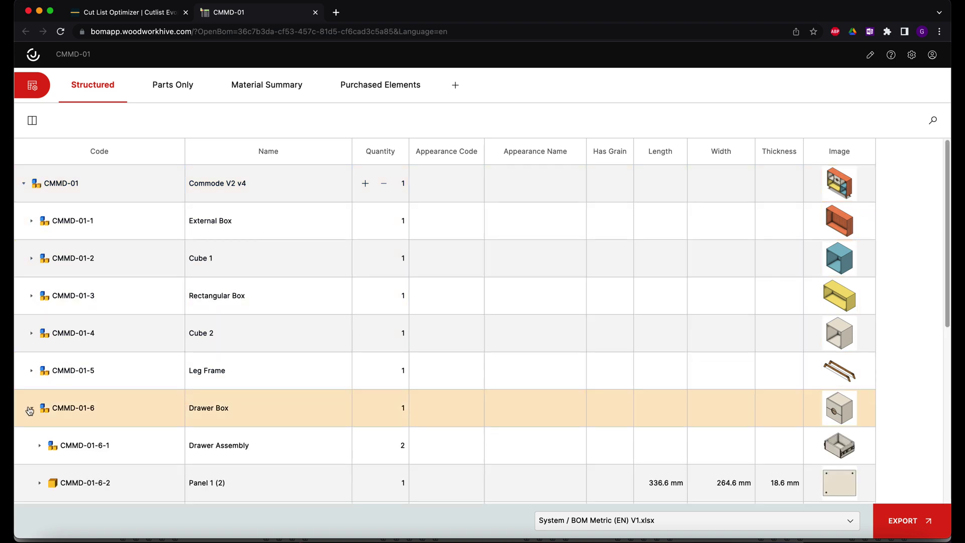
scroll(618, 406, down, 3)
scroll(660, 481, down, 2)
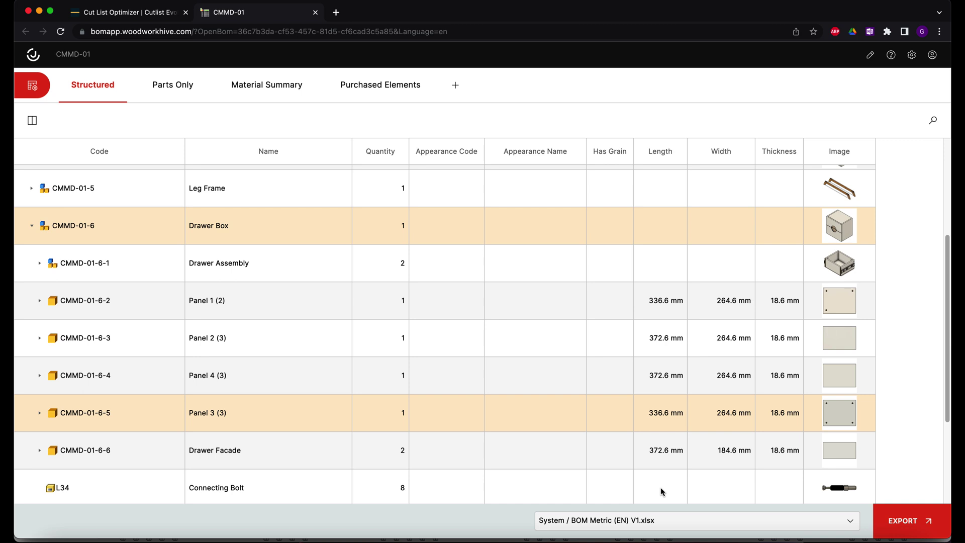
click(38, 264)
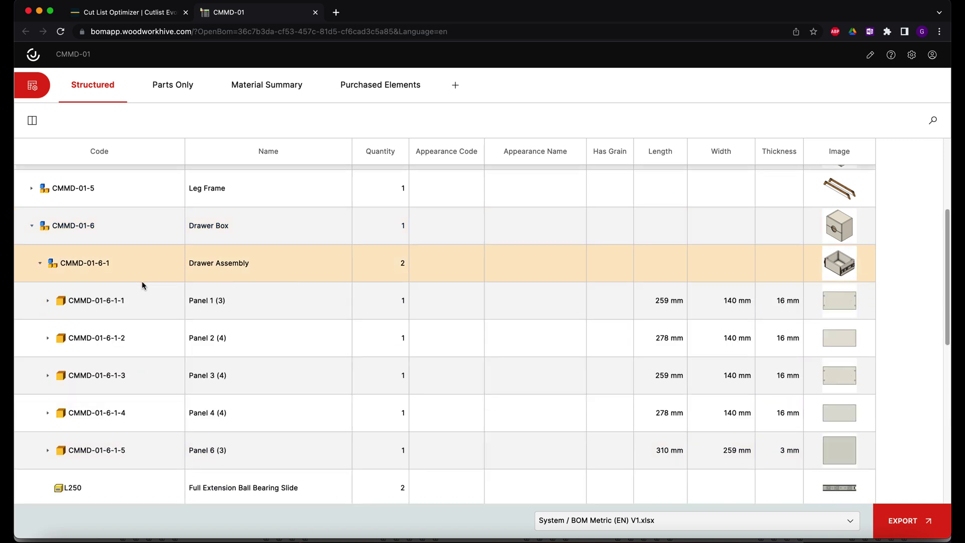
scroll(585, 291, down, 2)
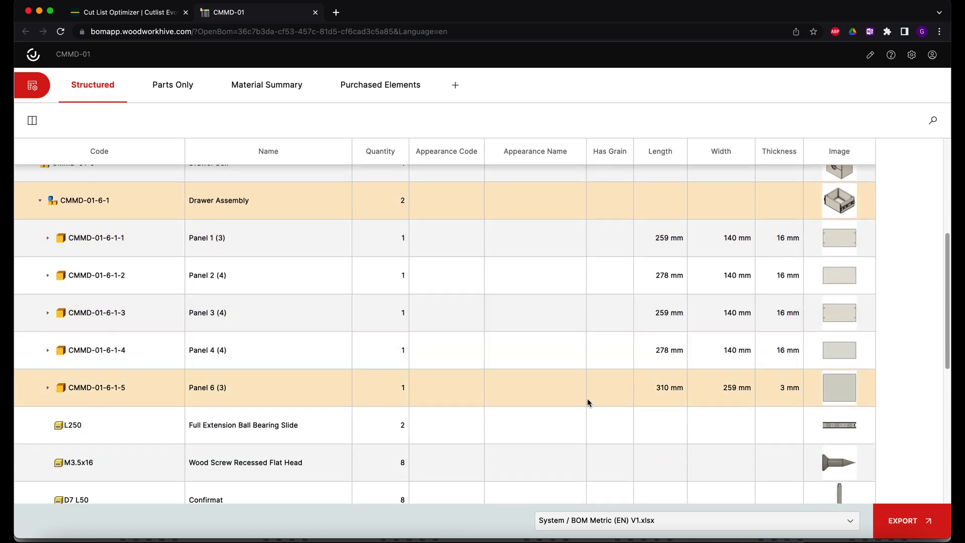
scroll(262, 304, up, 1)
click(34, 182)
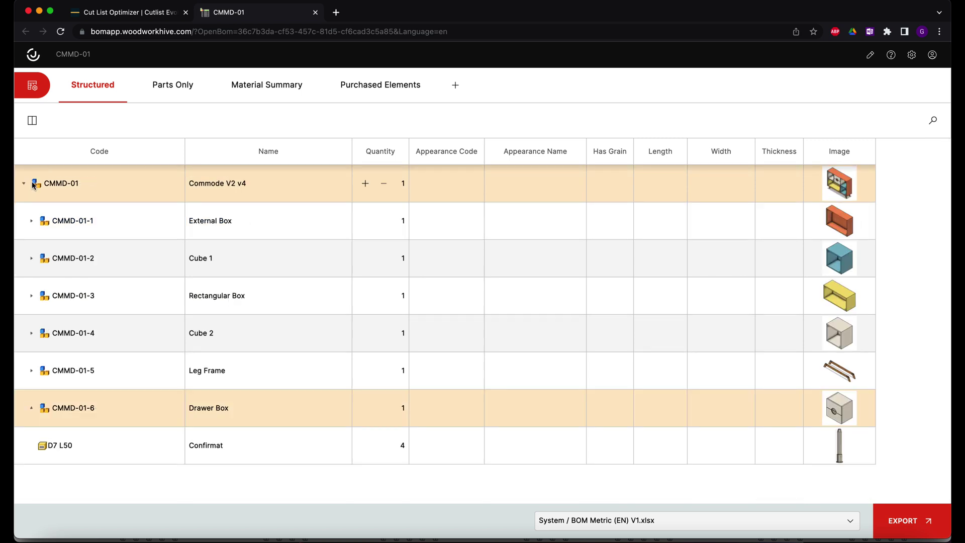
click(26, 187)
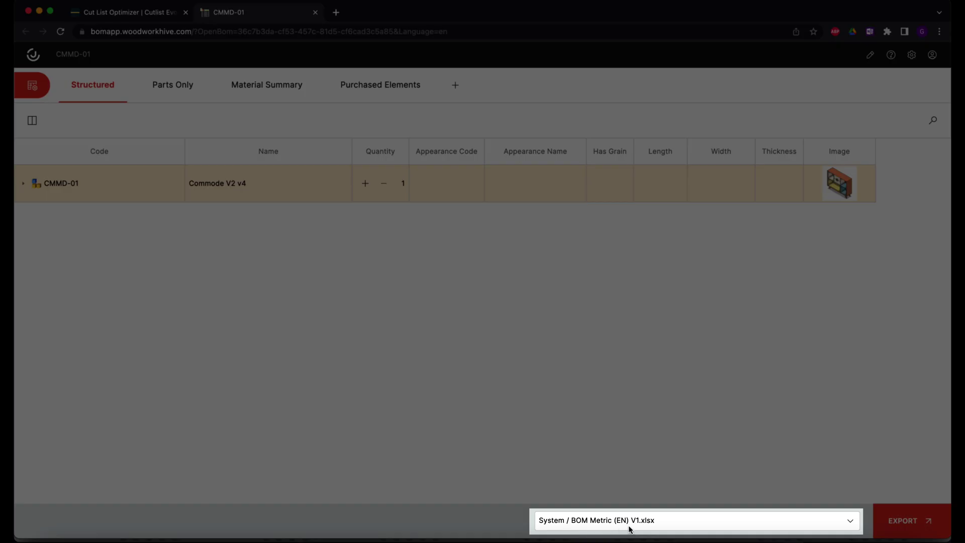
Choose the system template CutListEvo V1.xlsx for the BOM export.
click(855, 525)
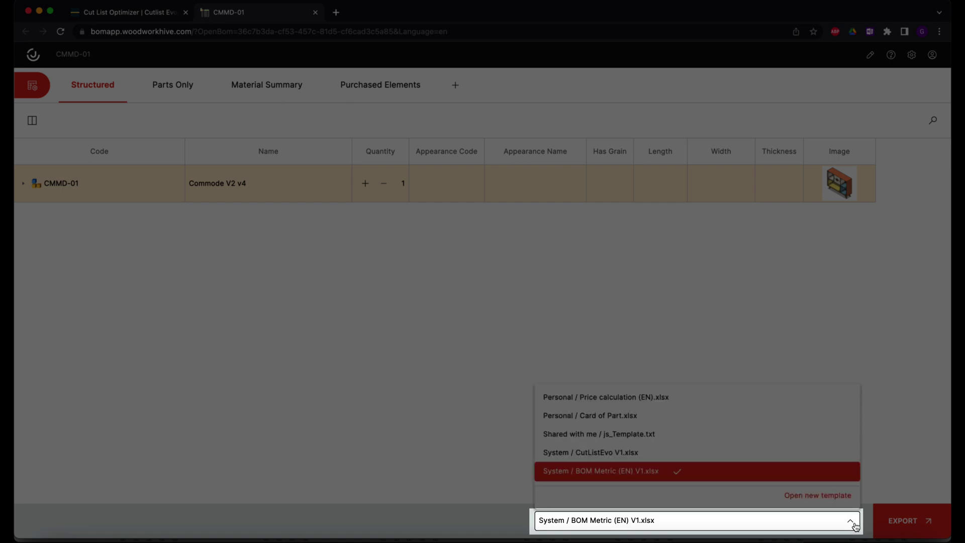
click(817, 495)
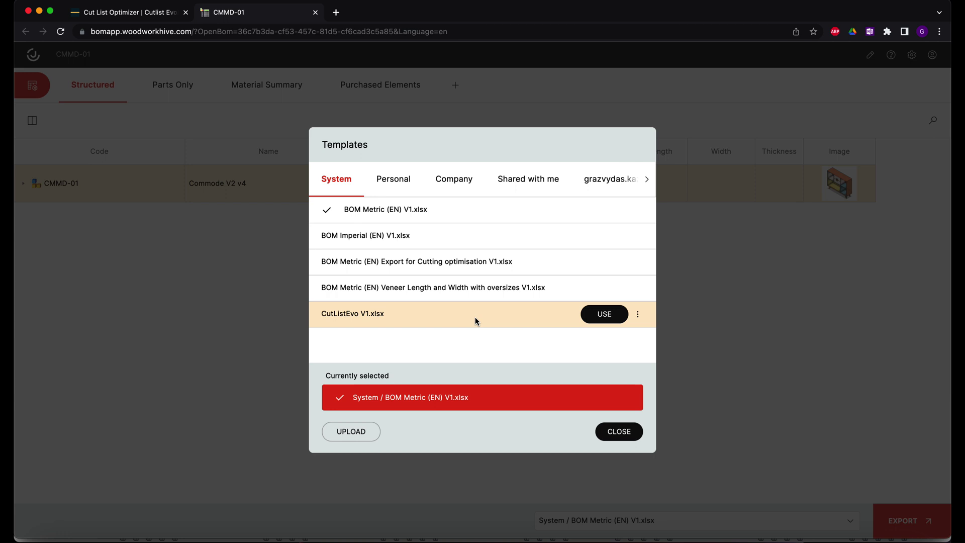
click(604, 313)
click(608, 428)
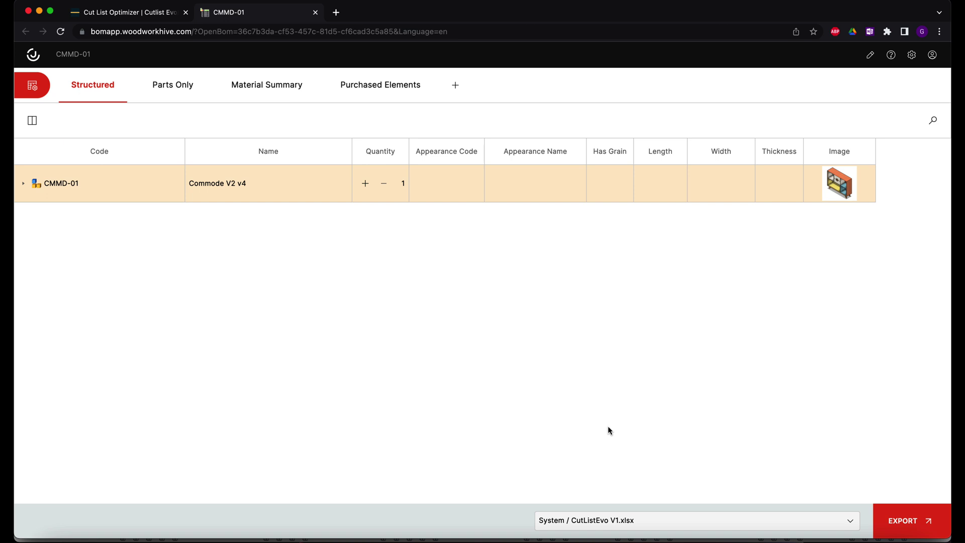
Export the BOM and open the downloaded CMMD-01.xlsx in Excel to view its board and laminated board sections.
click(905, 520)
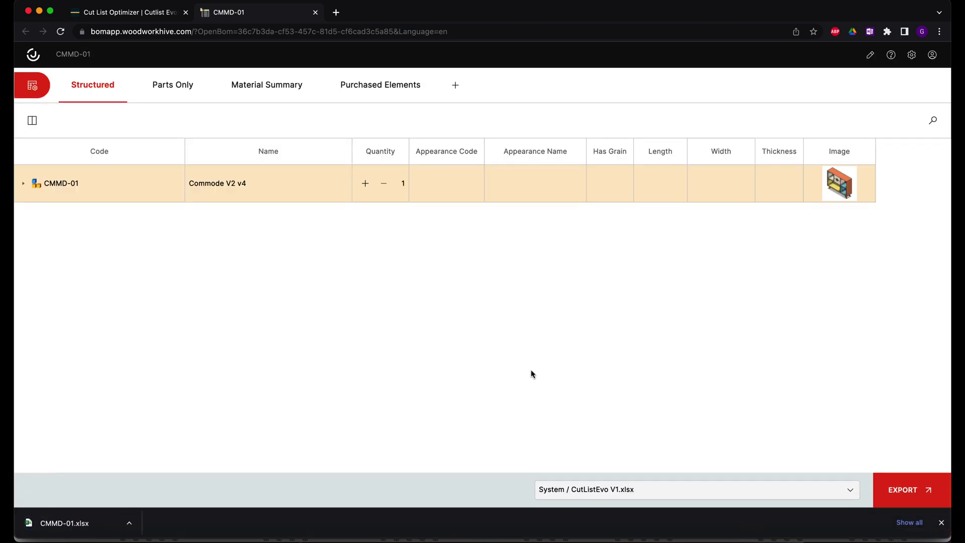
click(92, 524)
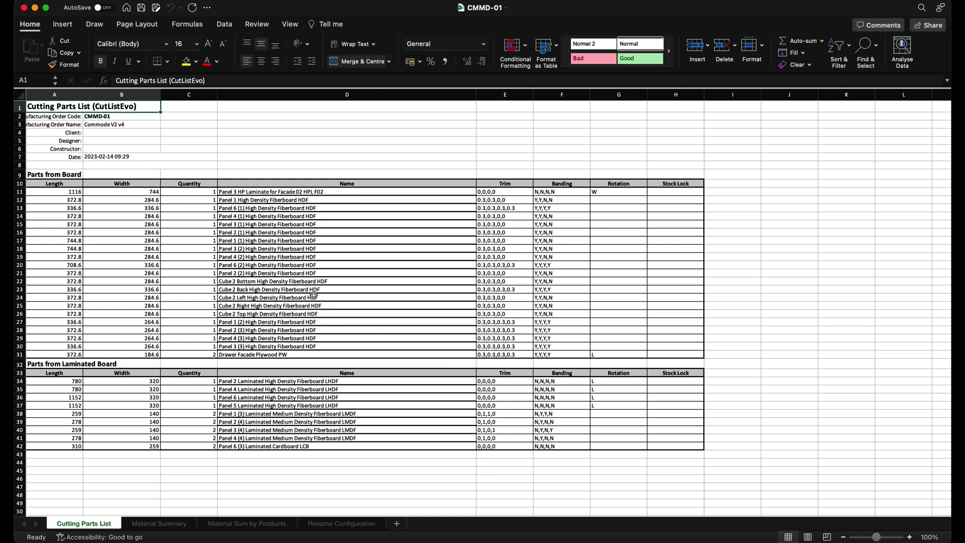
click(38, 176)
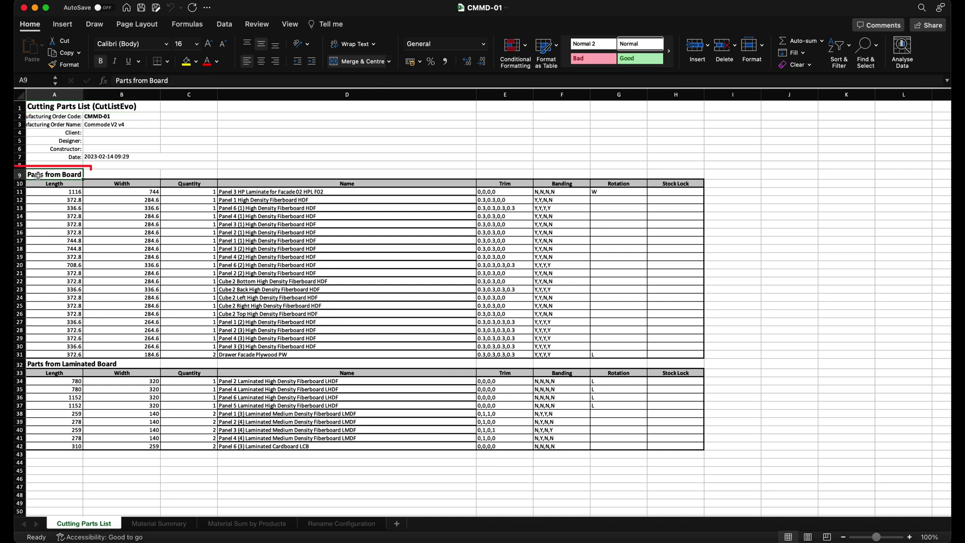
click(38, 363)
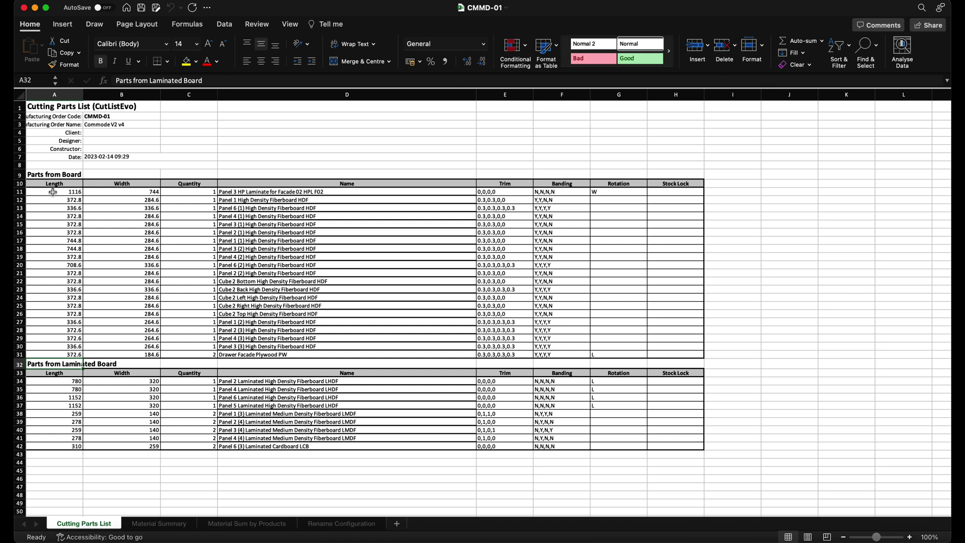
Copy all data rows of the Parts from Board table, cells A11 to H31, without the column headings.
drag(53, 192, 682, 357)
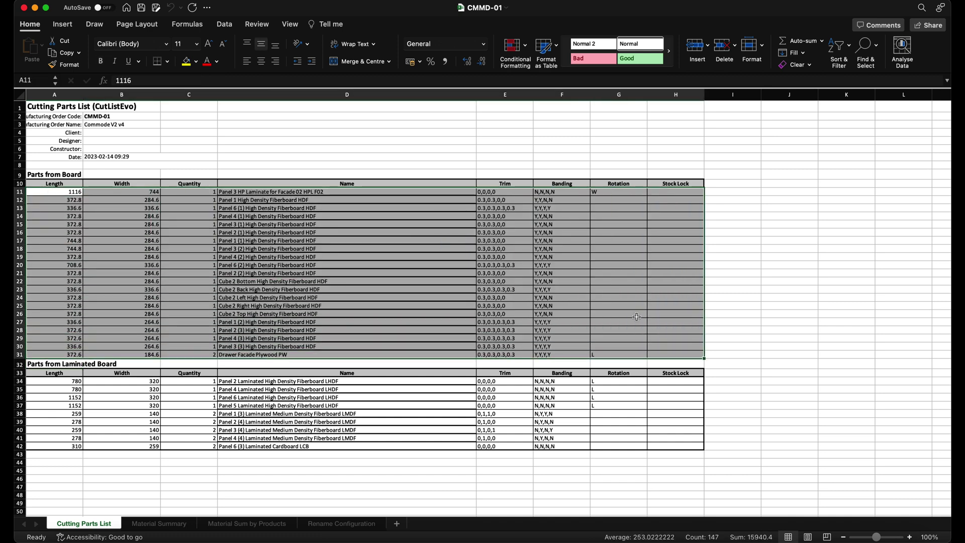
right_click(628, 262)
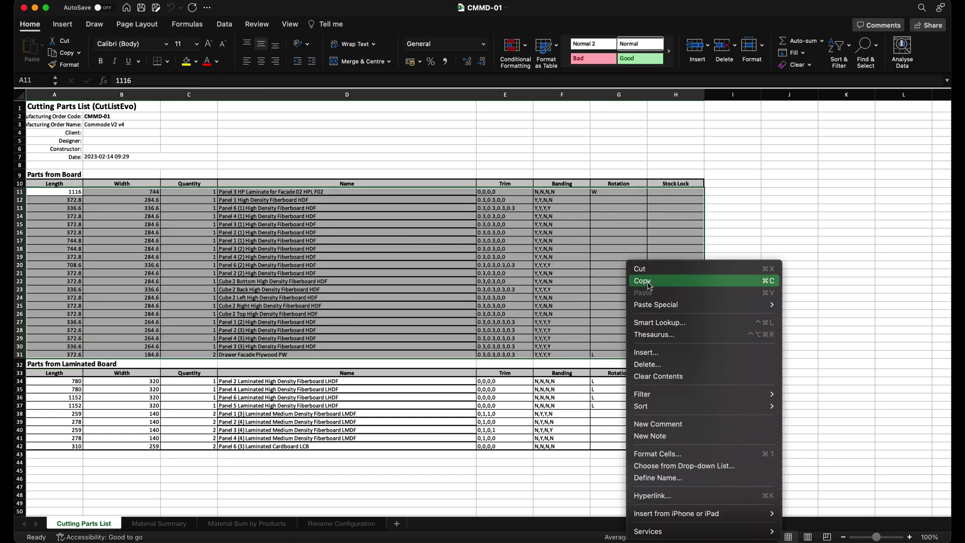
click(650, 286)
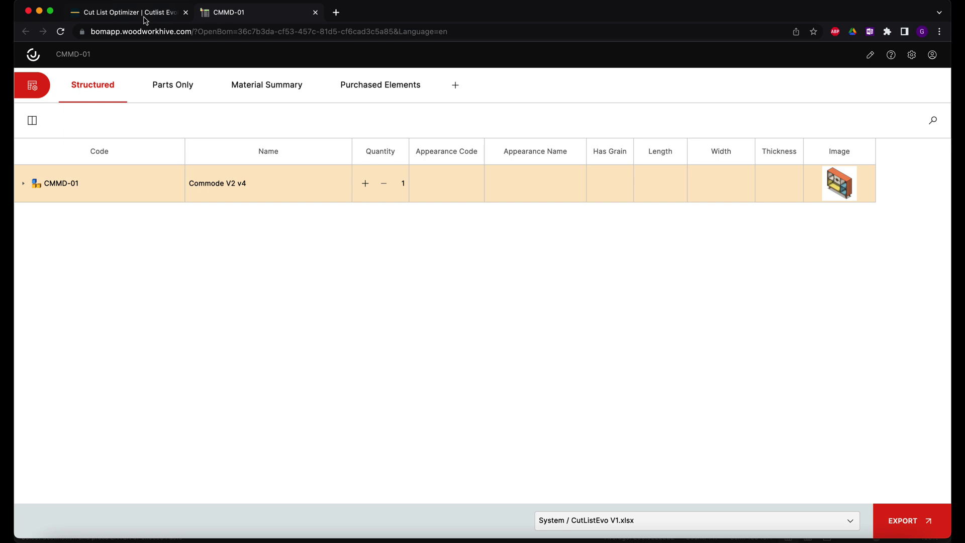
Switch to CutlistEvo in the browser, show the Import section and paste the copied rows into the part data field.
click(145, 19)
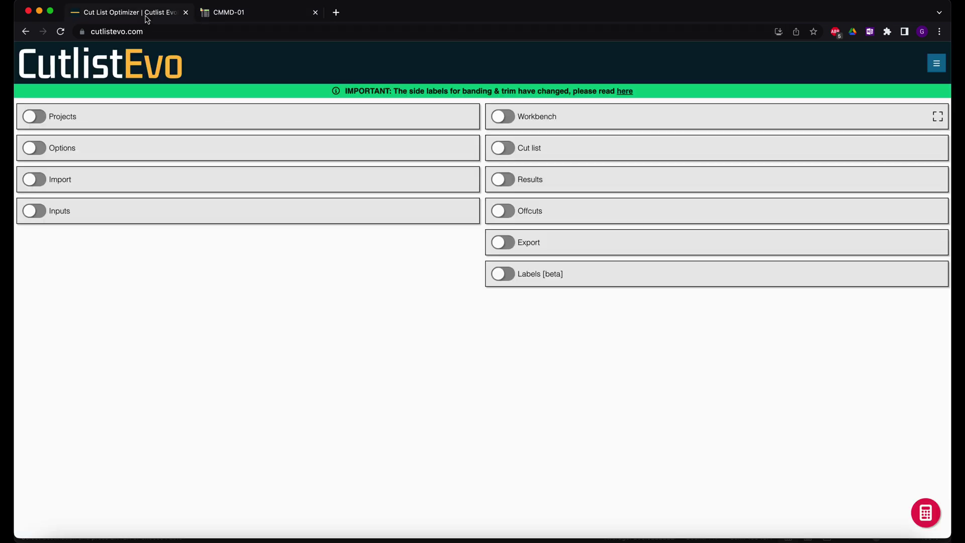
click(35, 179)
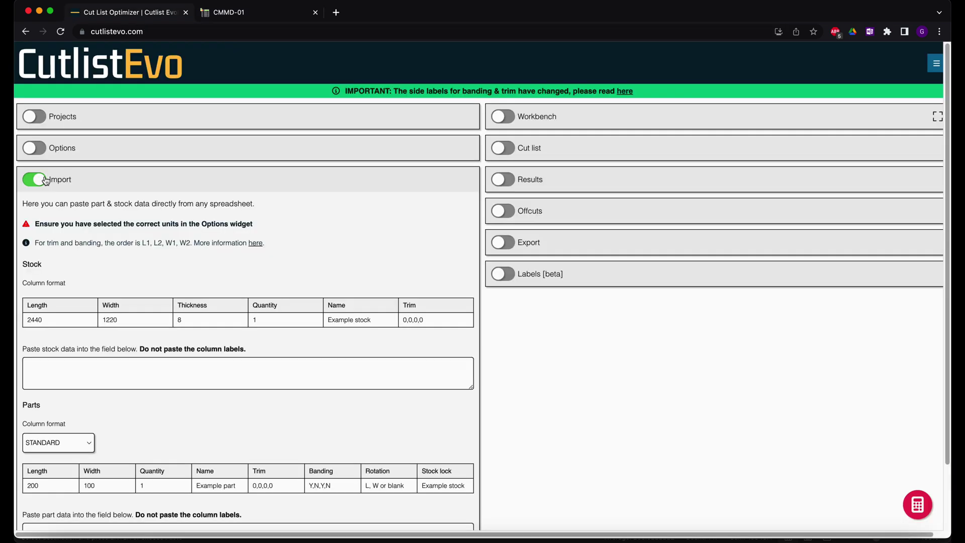
scroll(81, 363, down, 3)
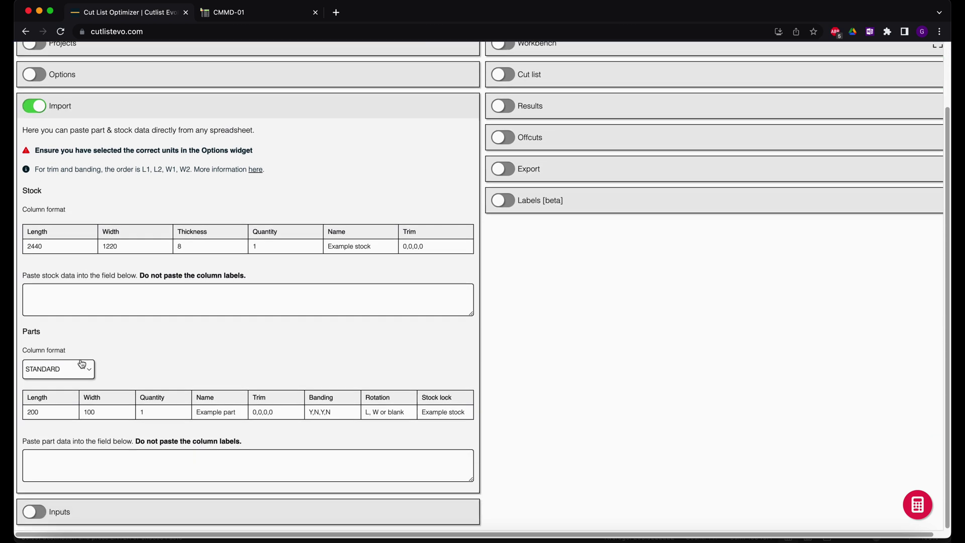
click(71, 469)
right_click(71, 469)
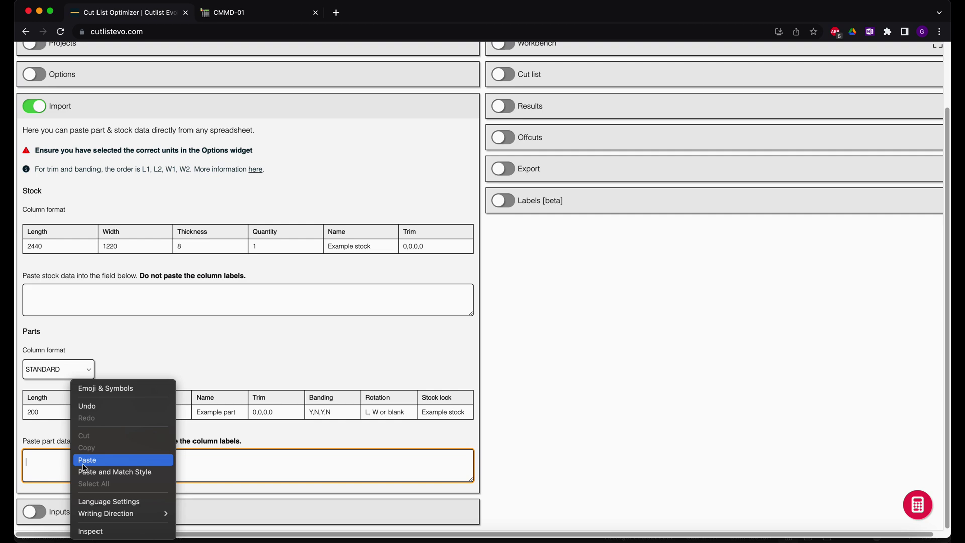
click(83, 459)
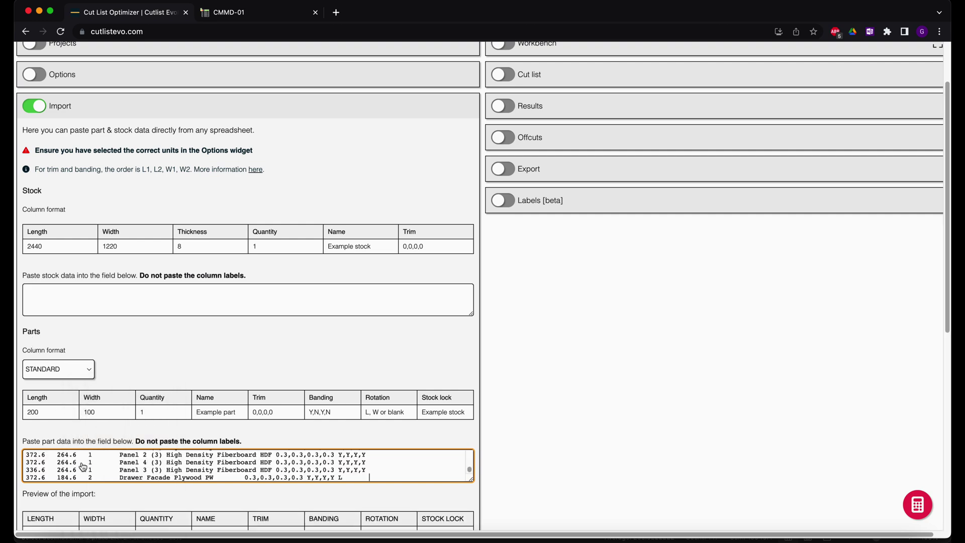
Import the pasted parts after checking the import preview, and dismiss the confirmation message.
scroll(88, 465, down, 1)
scroll(553, 452, down, 7)
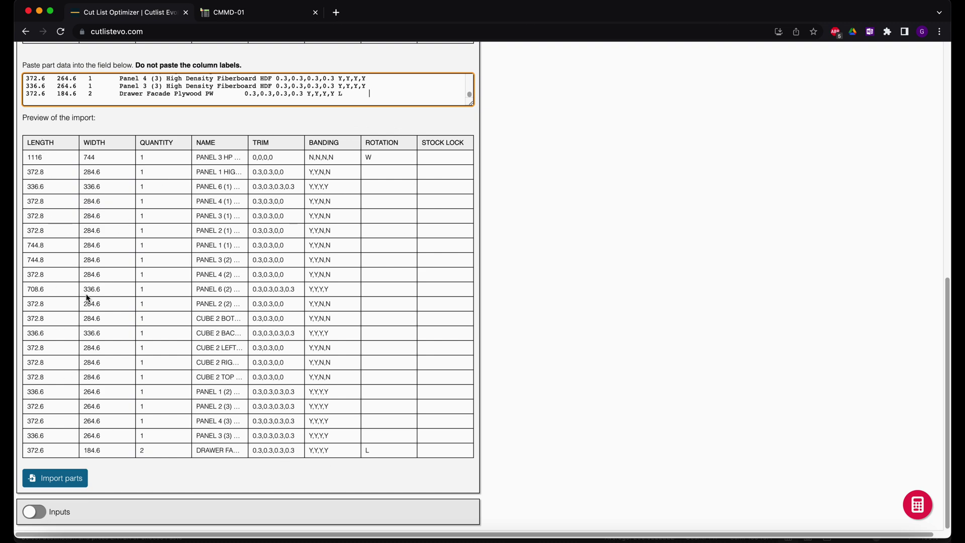
click(50, 480)
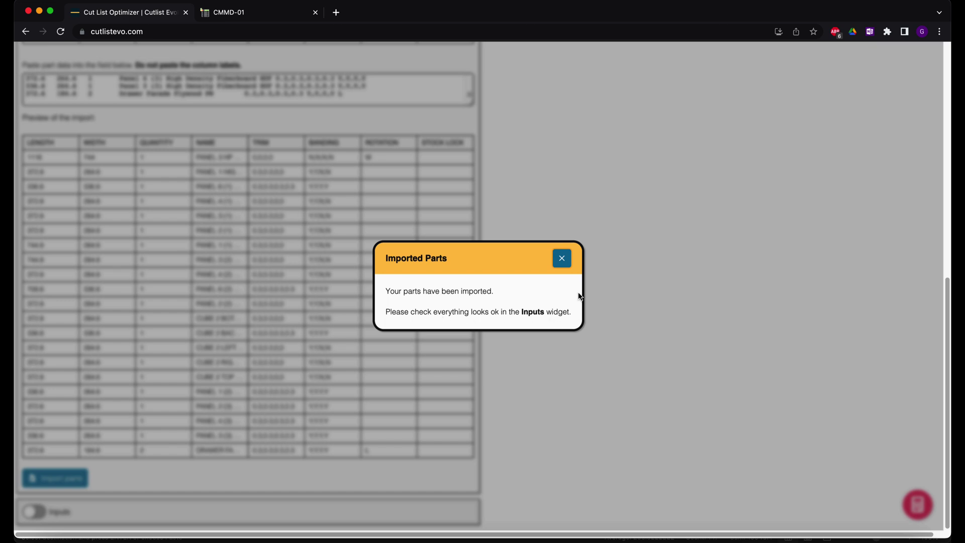
click(562, 259)
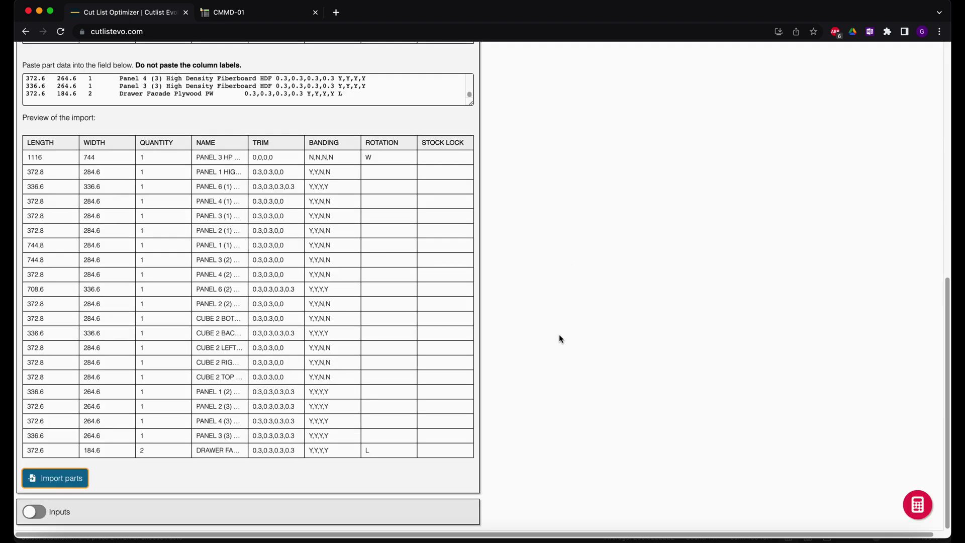
Show the Inputs section and review the stock sheet and the imported parts' sizes, quantities and rotation settings.
click(32, 513)
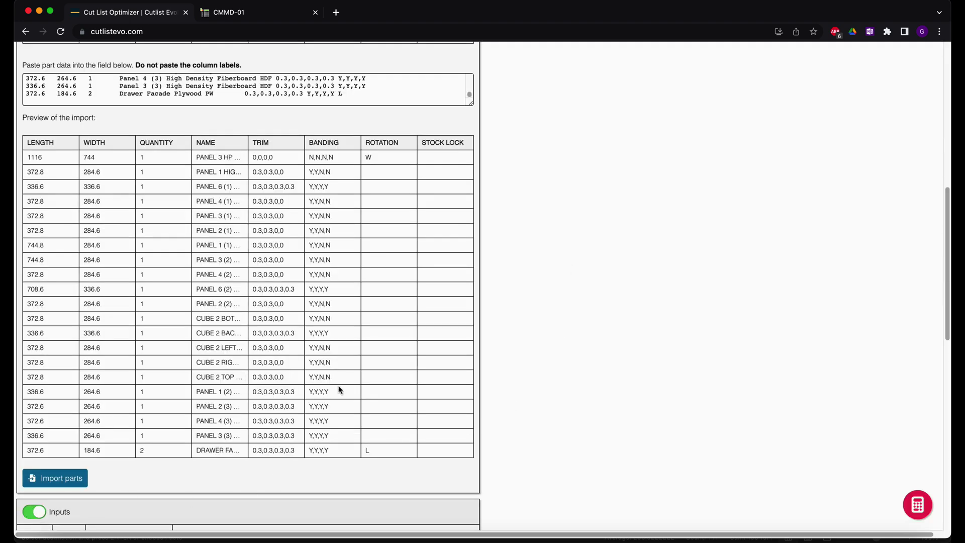
scroll(339, 389, down, 10)
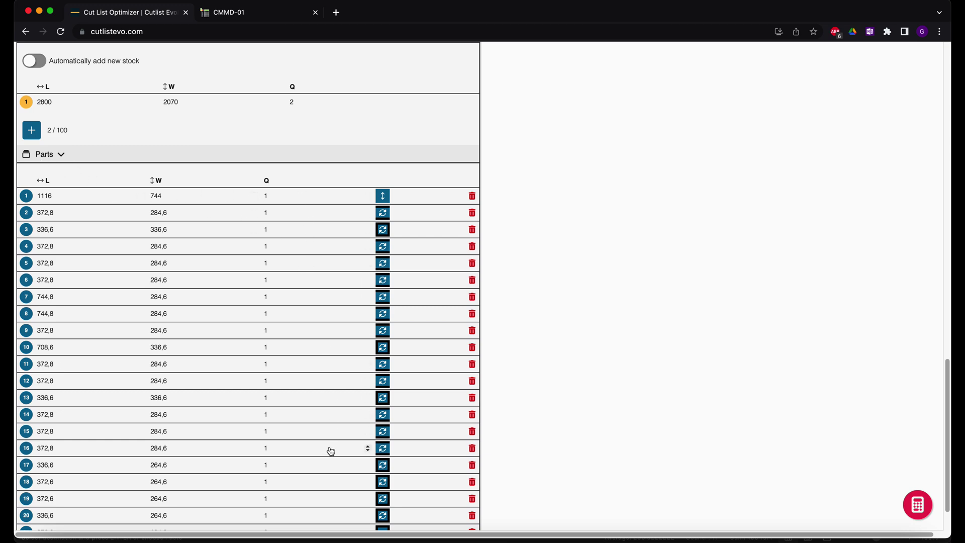
scroll(331, 451, down, 2)
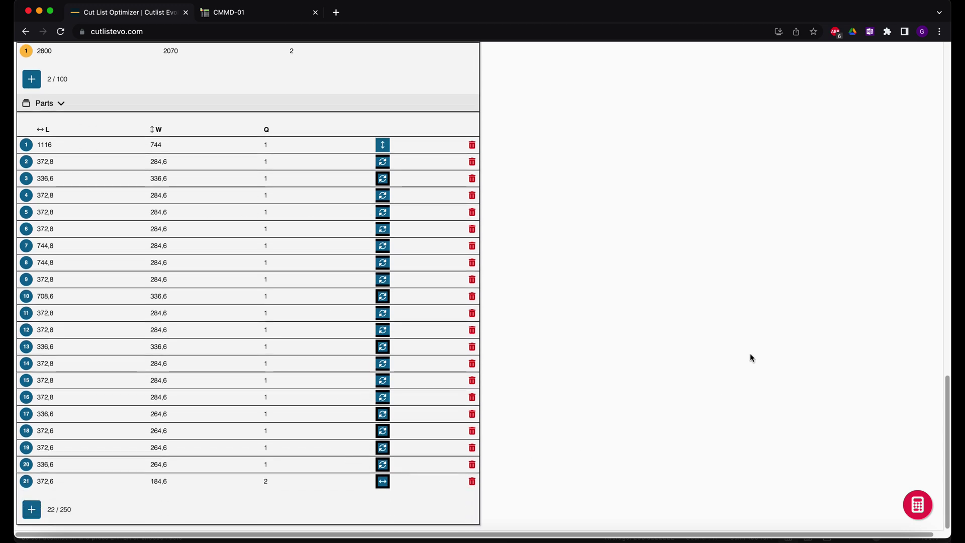
scroll(751, 357, up, 15)
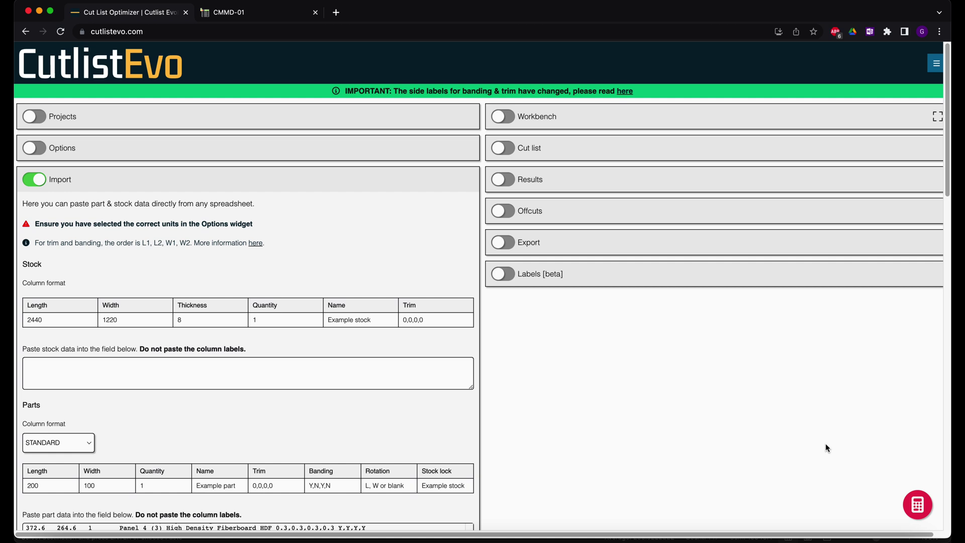
Calculate the optimized cutting layout and inspect how the parts are placed on the stock sheet.
click(918, 505)
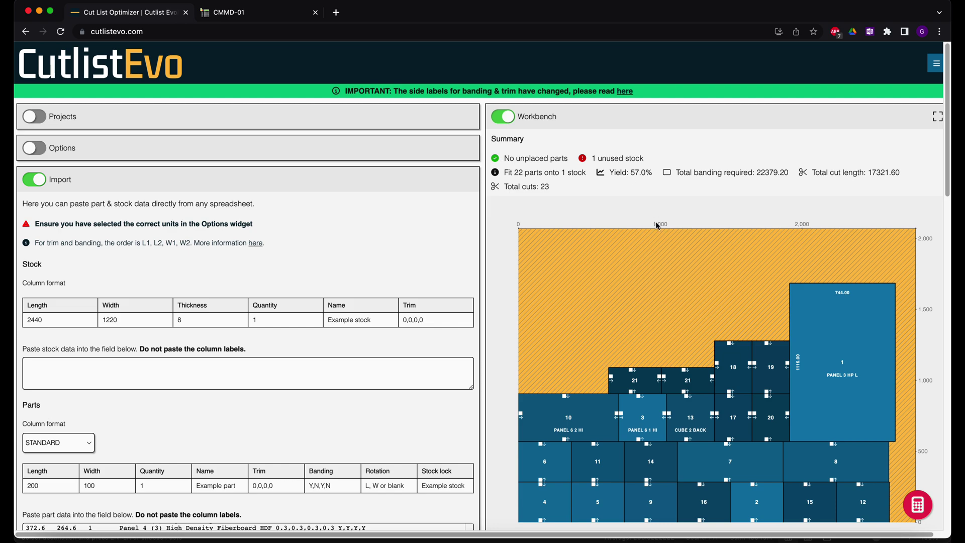
scroll(655, 222, down, 5)
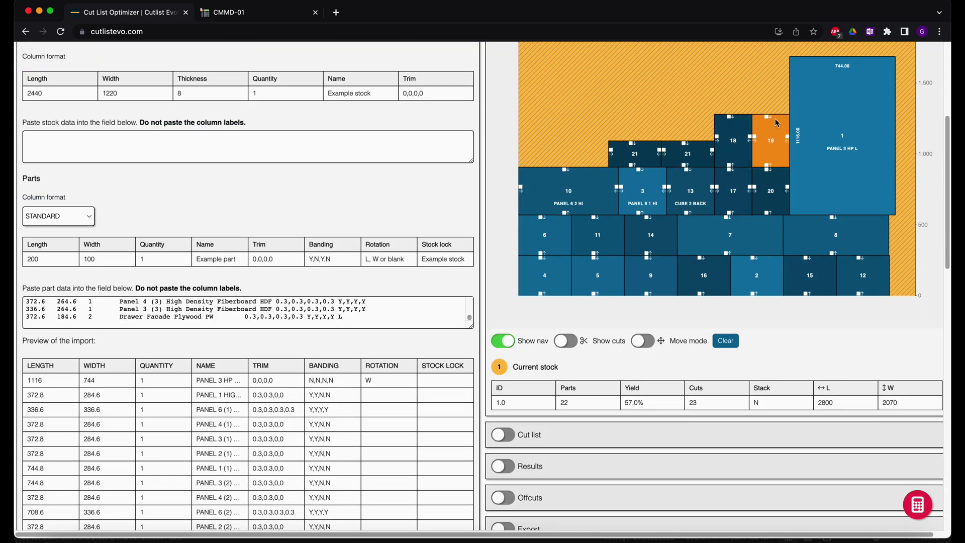
scroll(916, 268, up, 1)
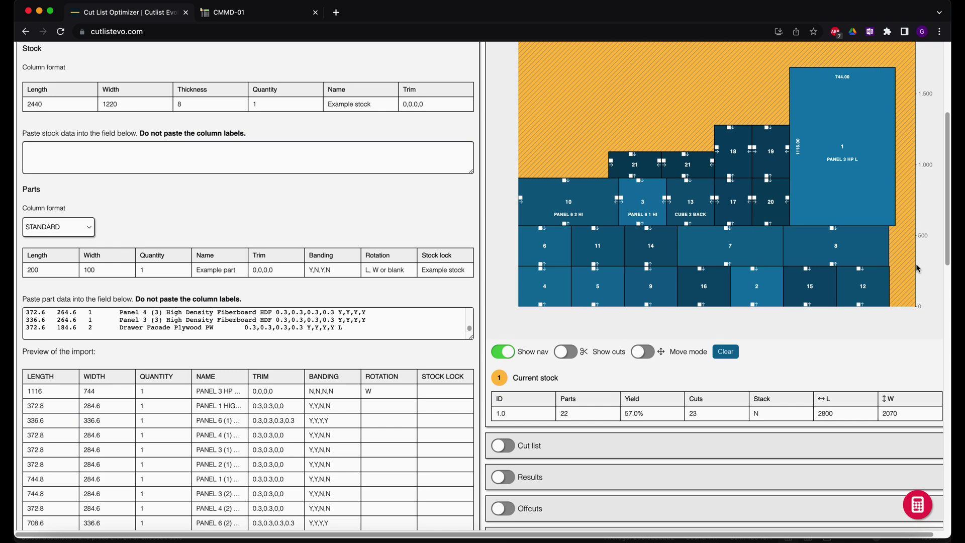
Show the Cut list section and review the manual measurements of the individual cuts.
scroll(916, 267, down, 2)
click(505, 355)
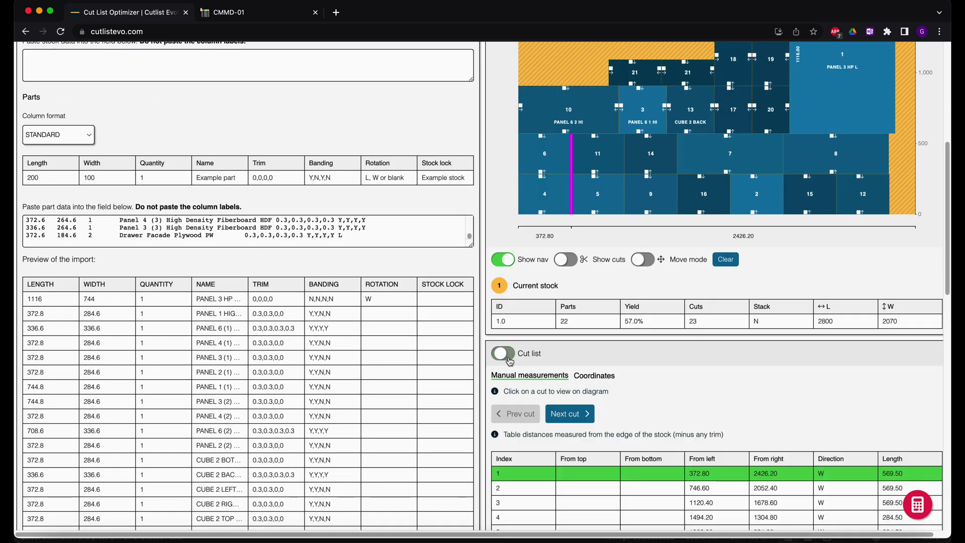
scroll(670, 360, down, 4)
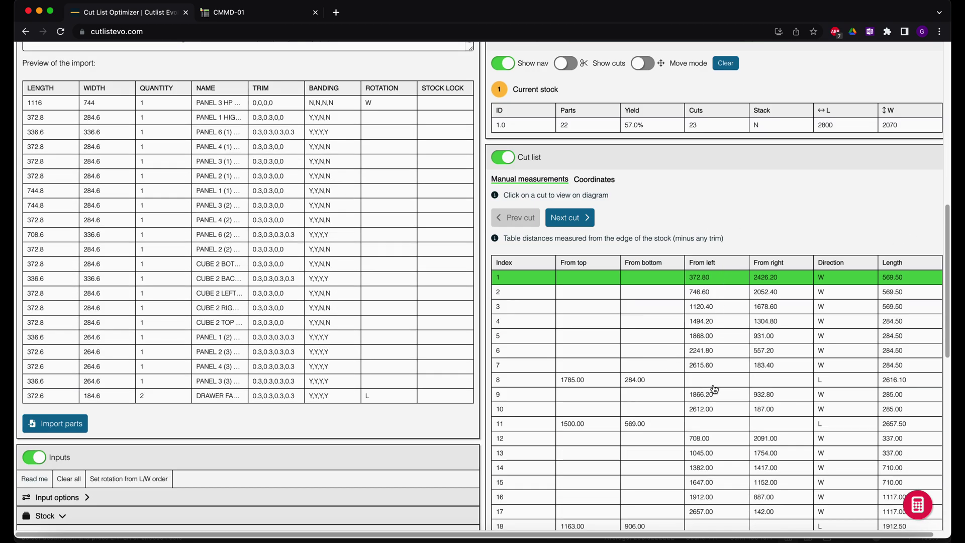
Show the Results section and review the stock usage, stock requirements and unused stock.
scroll(714, 389, down, 7)
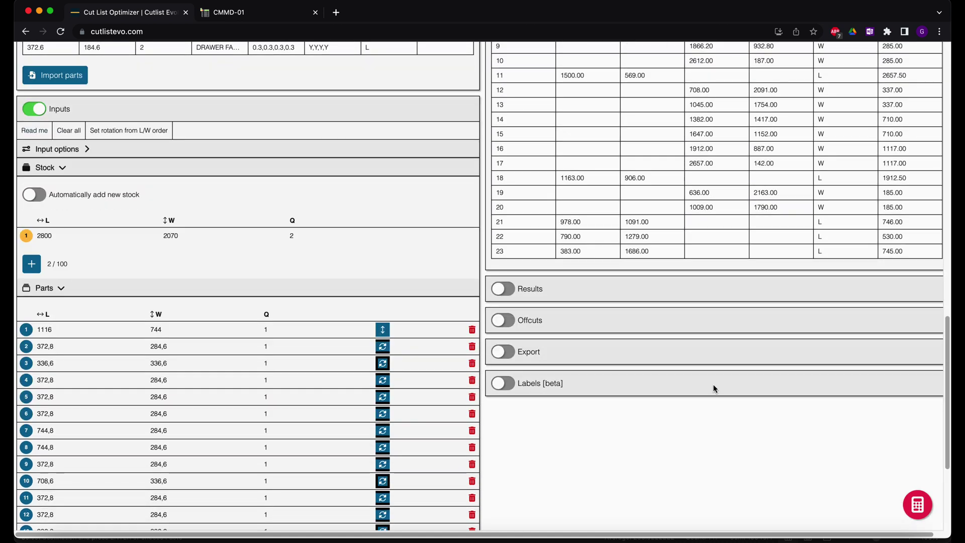
click(509, 294)
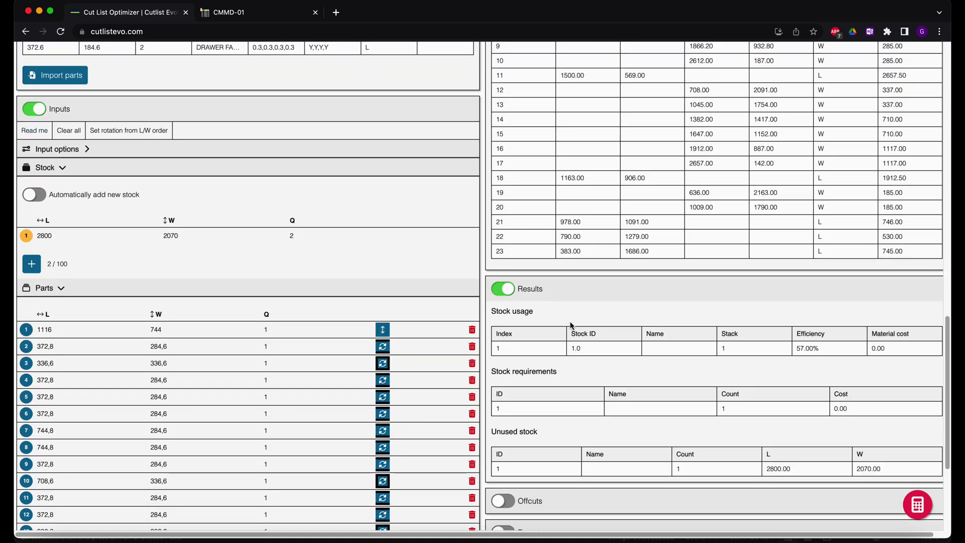
scroll(596, 368, down, 4)
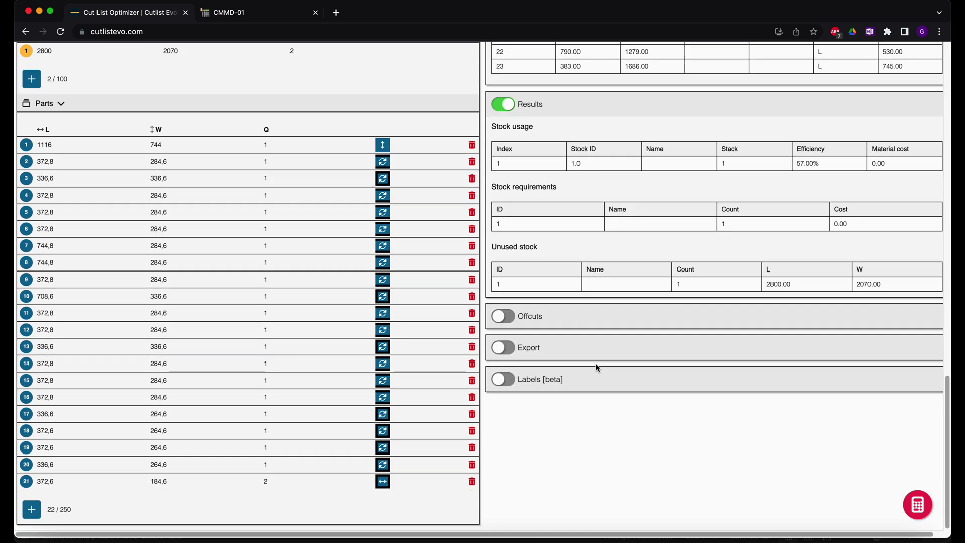
Show the Export section and export the cuts as a PDF for manual cutting.
click(521, 355)
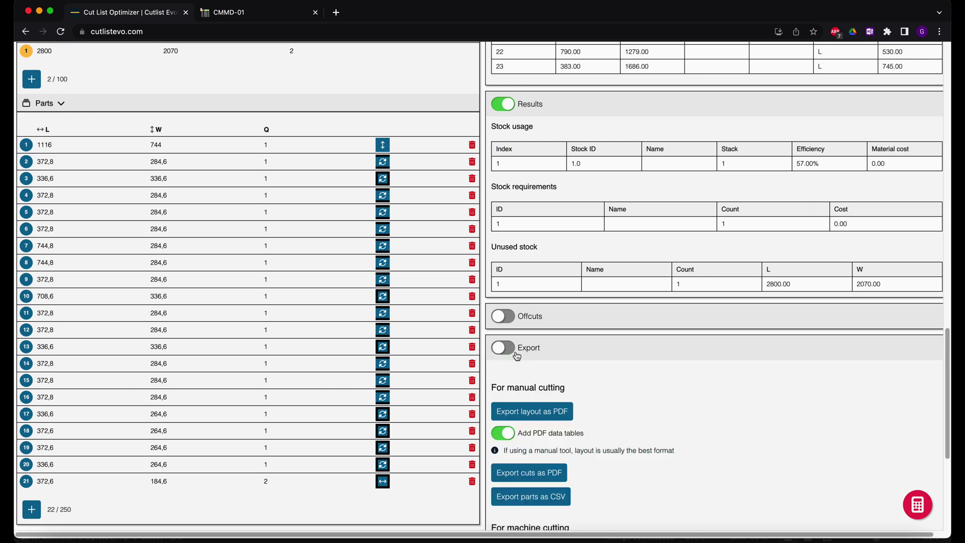
scroll(694, 369, down, 3)
scroll(696, 332, down, 3)
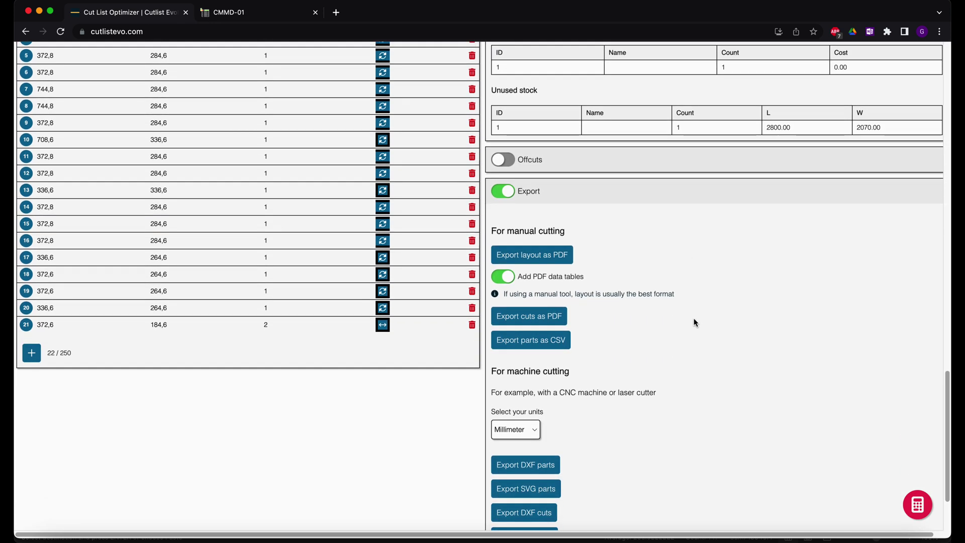
scroll(695, 322, down, 3)
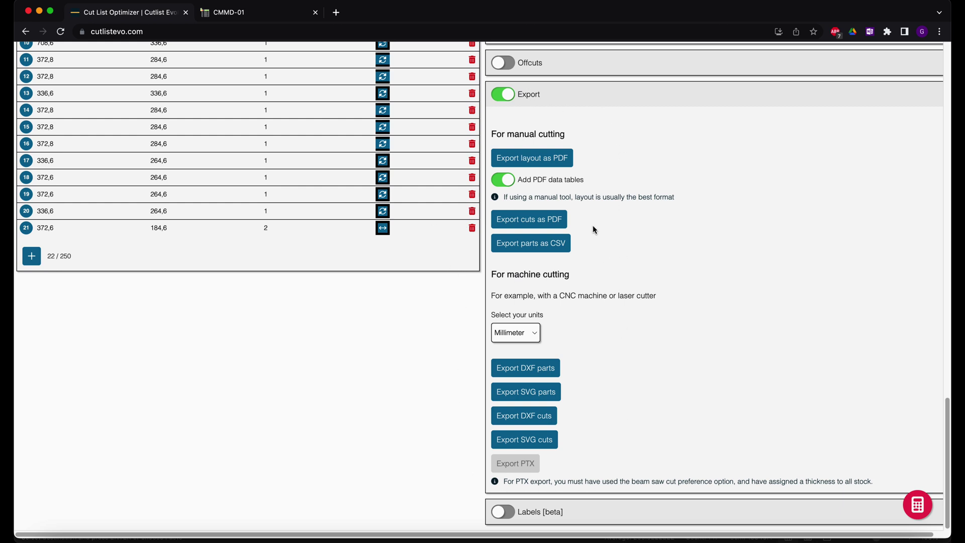
click(555, 221)
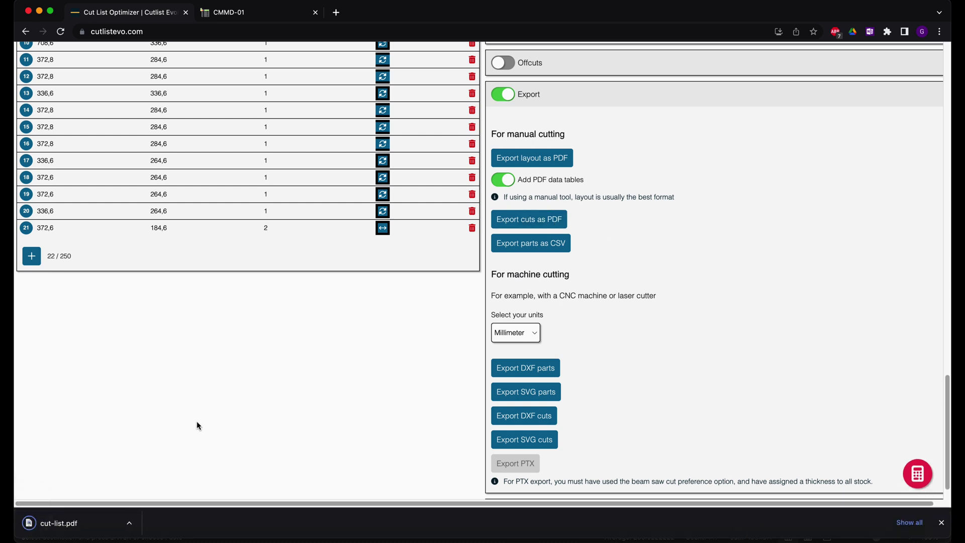
Open the exported cut-list.pdf, check its cutting diagram and cut coordinate table, and close it to return to the export options.
click(47, 529)
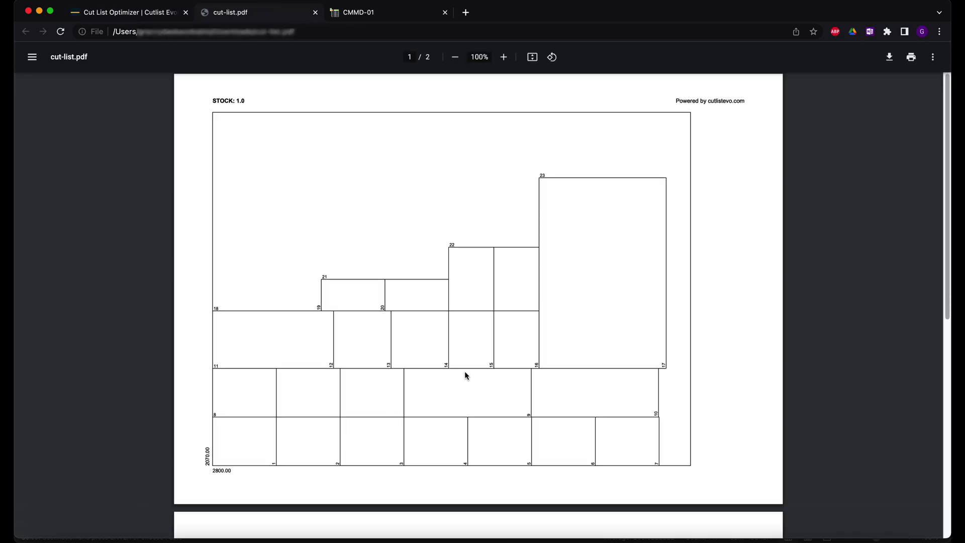
scroll(684, 339, down, 8)
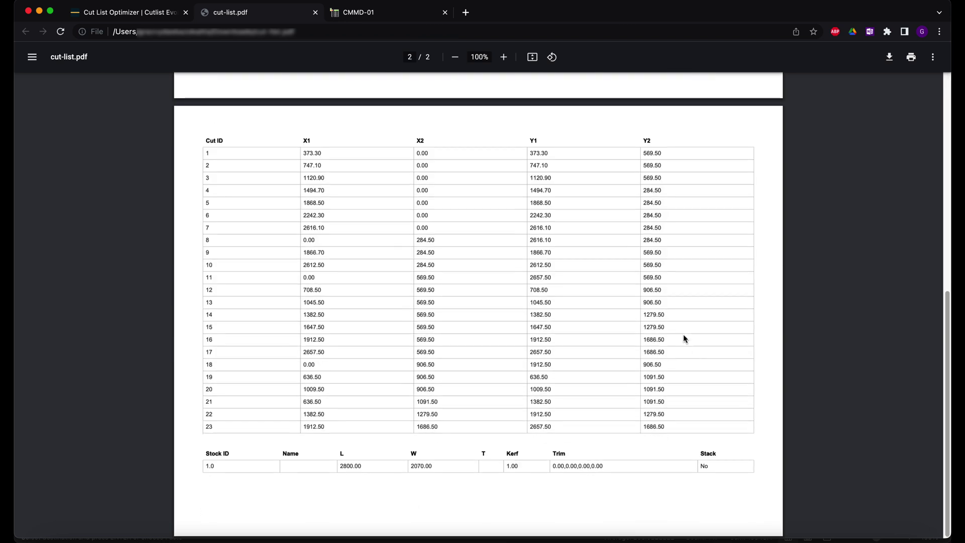
scroll(685, 340, up, 8)
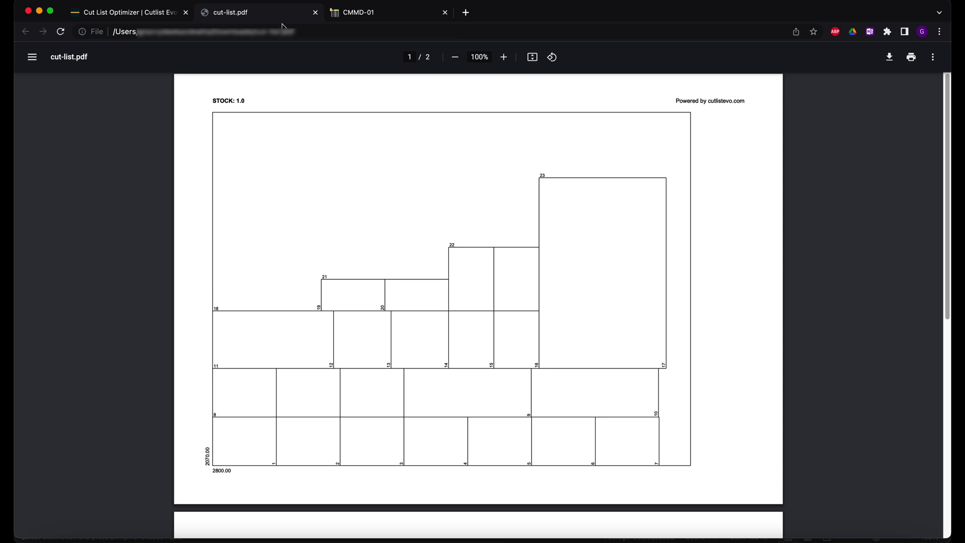
key(super+w)
scroll(770, 289, up, 2)
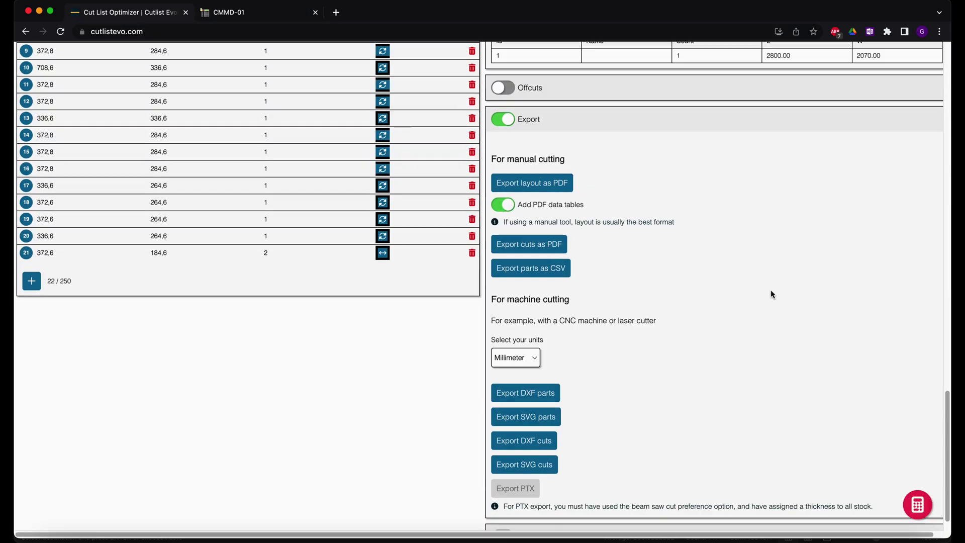